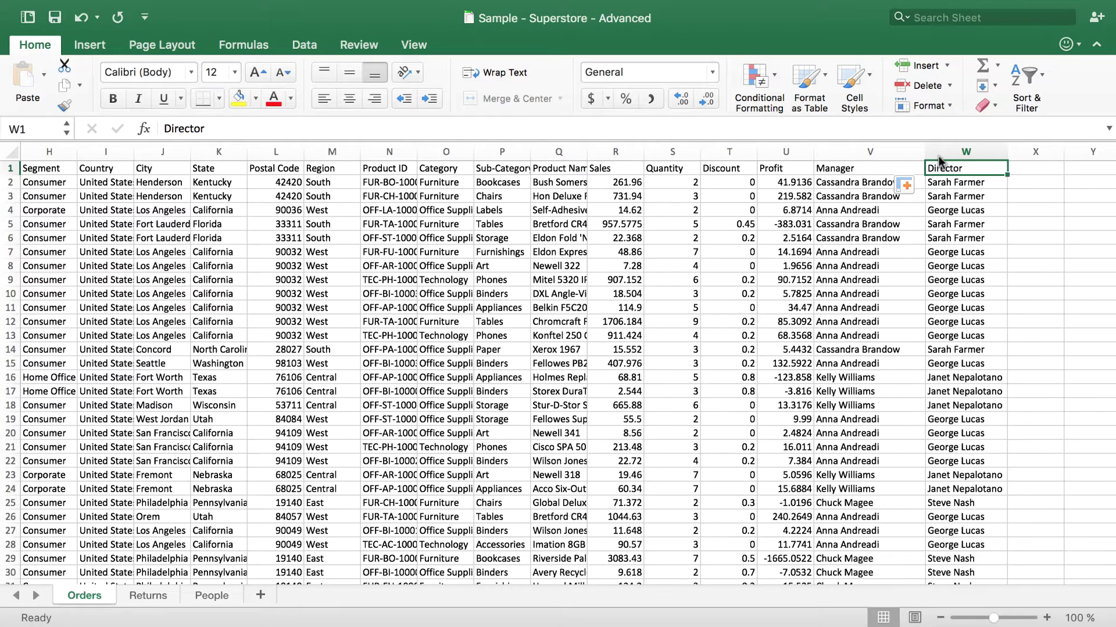
Review the empty columns past Director and the Order ID list on the Returns sheet.
key(Tab)
key(Right)
key(Right)
key(Right)
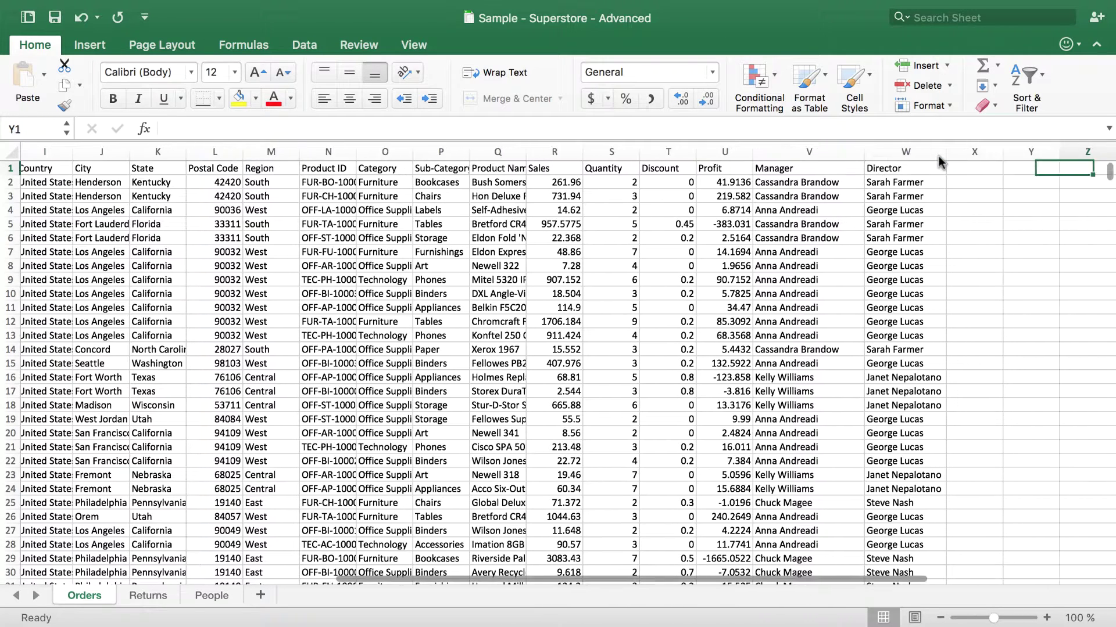
key(Left)
key(Left)
key(Left)
key(Left)
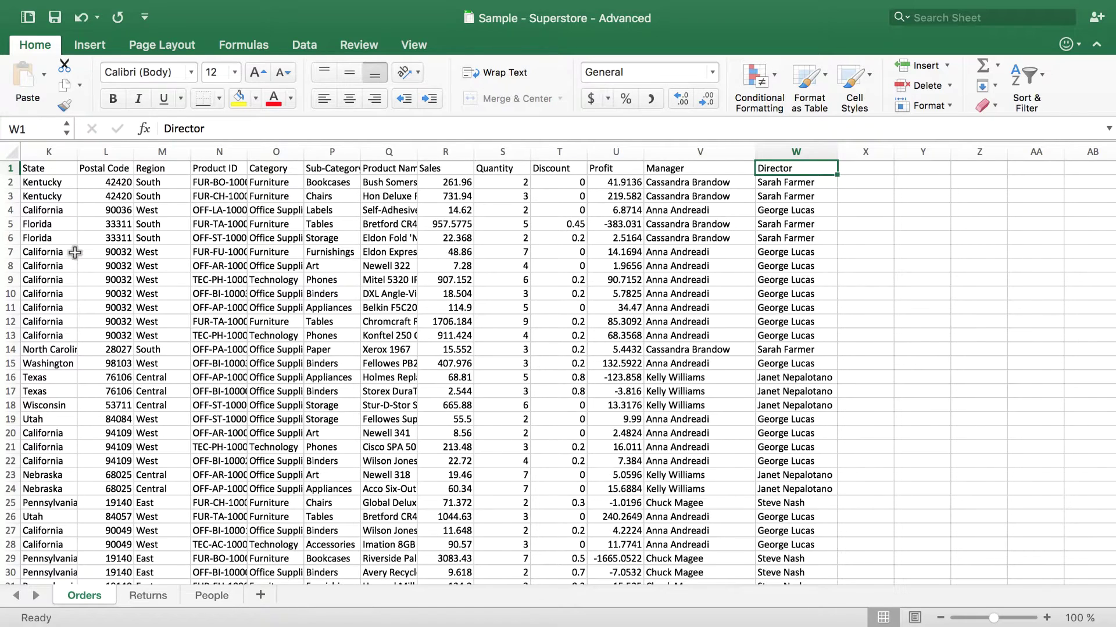
click(137, 596)
key(Right)
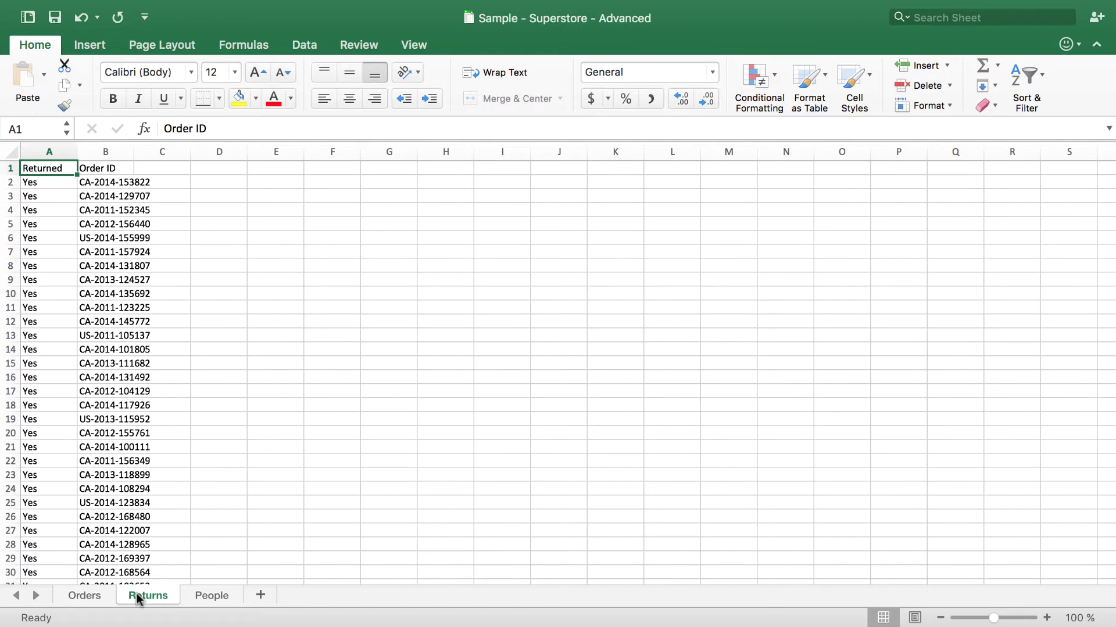
key(ctrl+space)
click(111, 196)
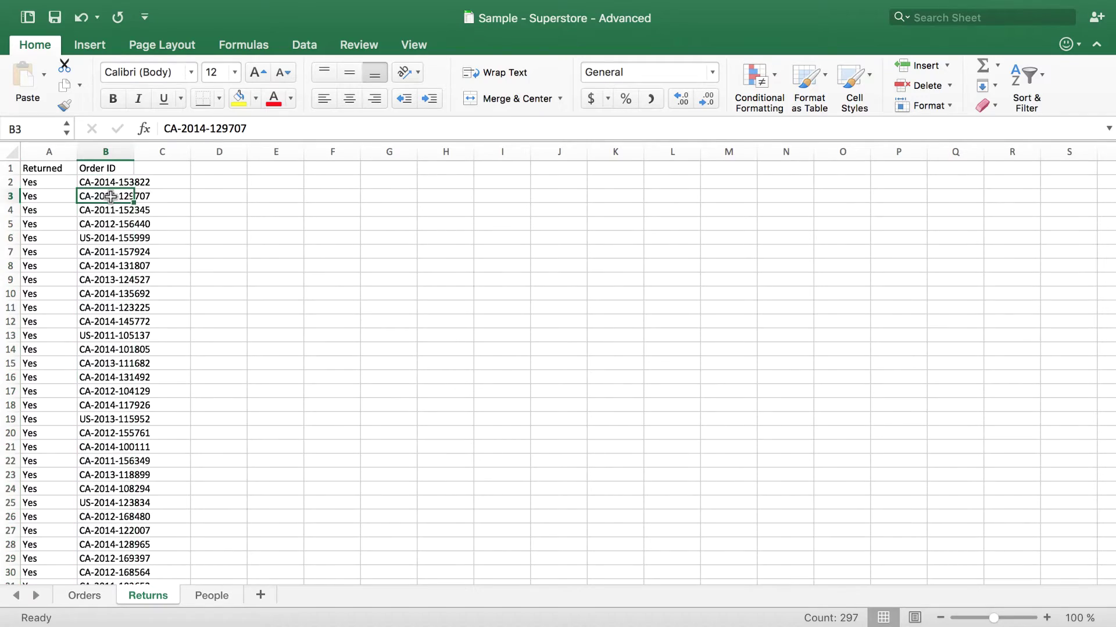
key(ctrl+Down)
key(ctrl+Up)
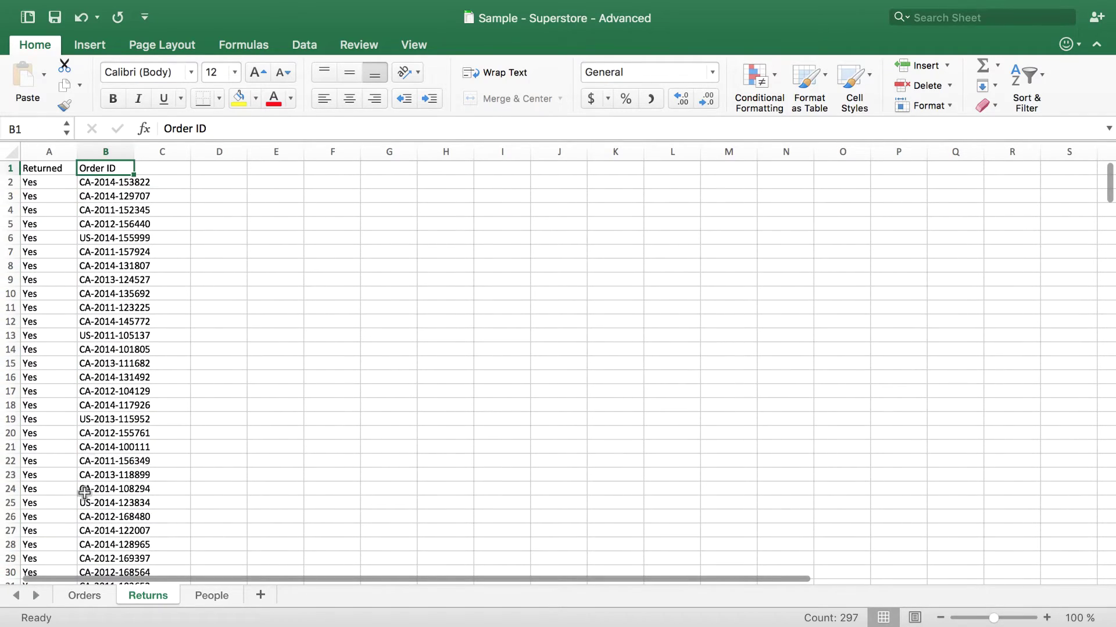
On the Orders sheet, insert a blank column before Order Date.
click(82, 594)
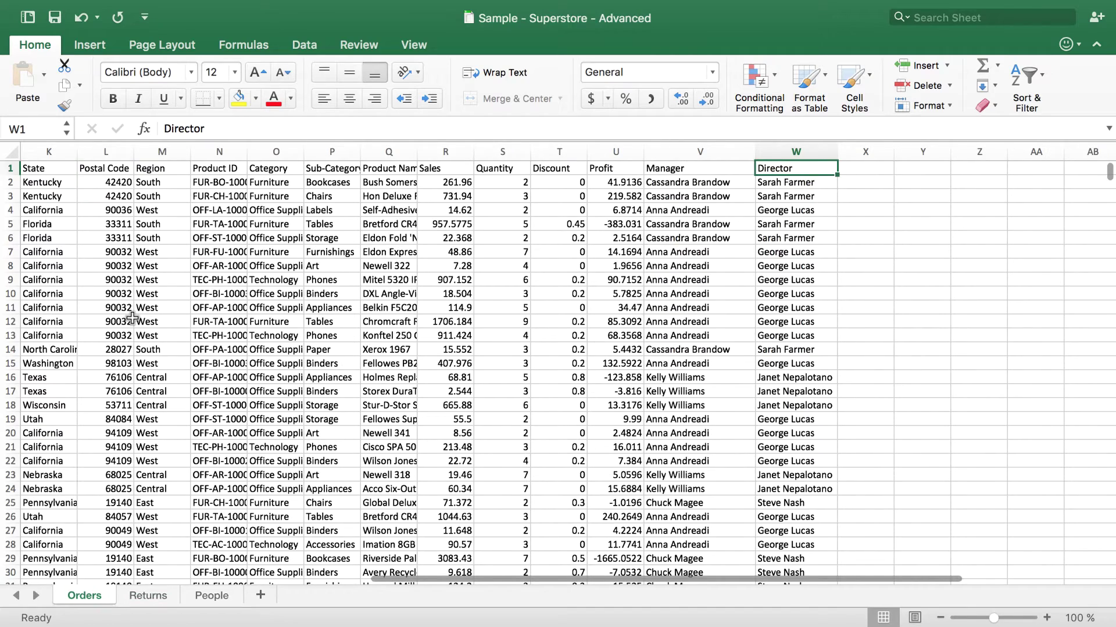
key(ctrl+Home)
key(Right)
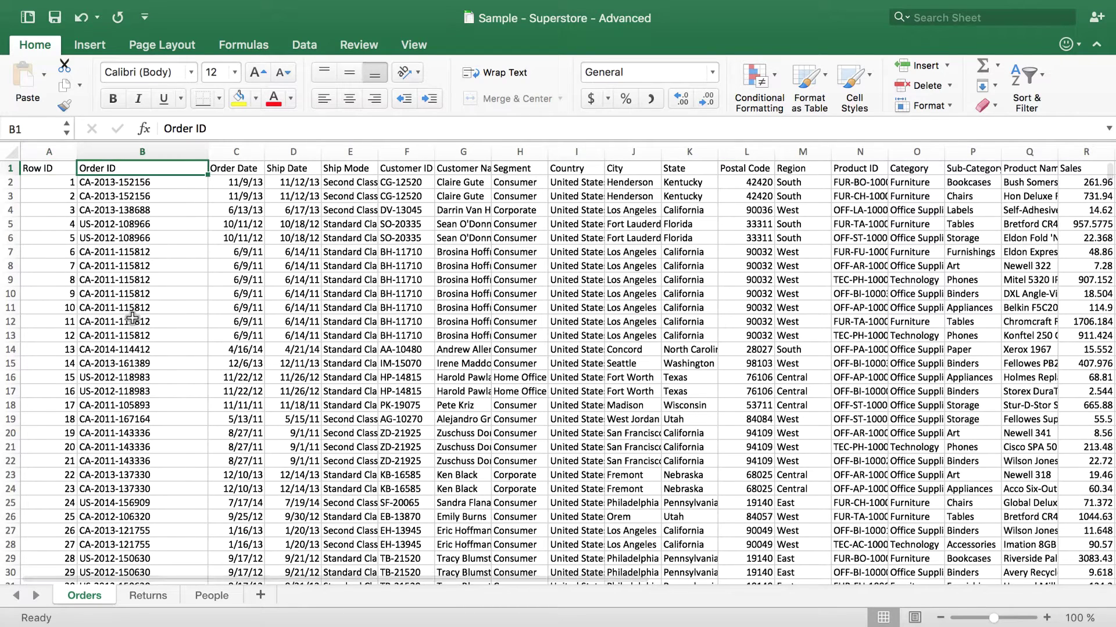
click(182, 151)
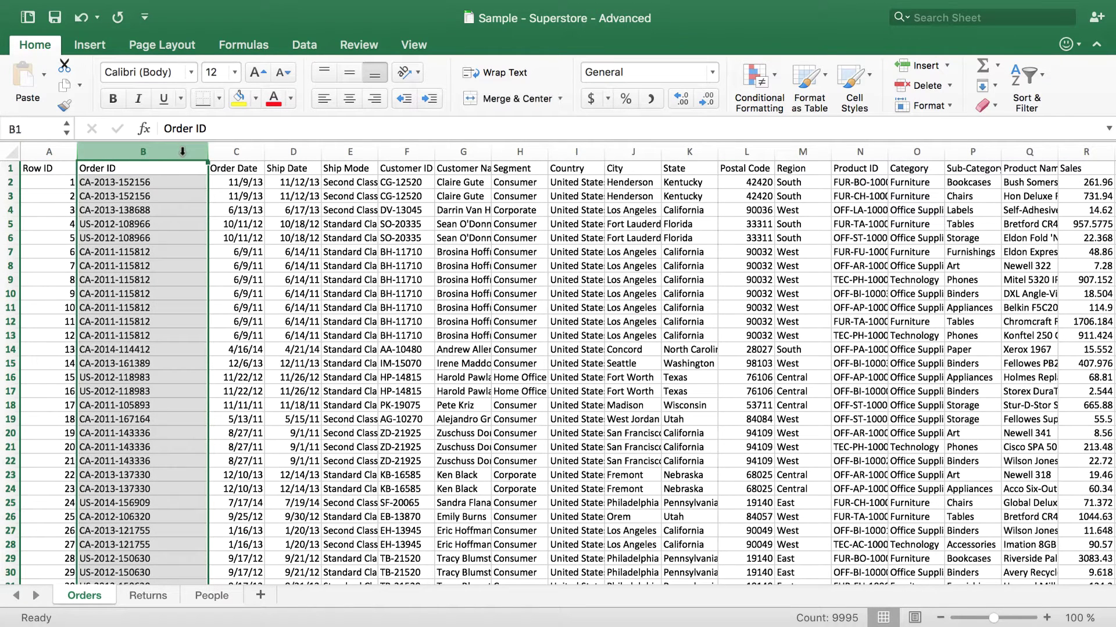
click(239, 151)
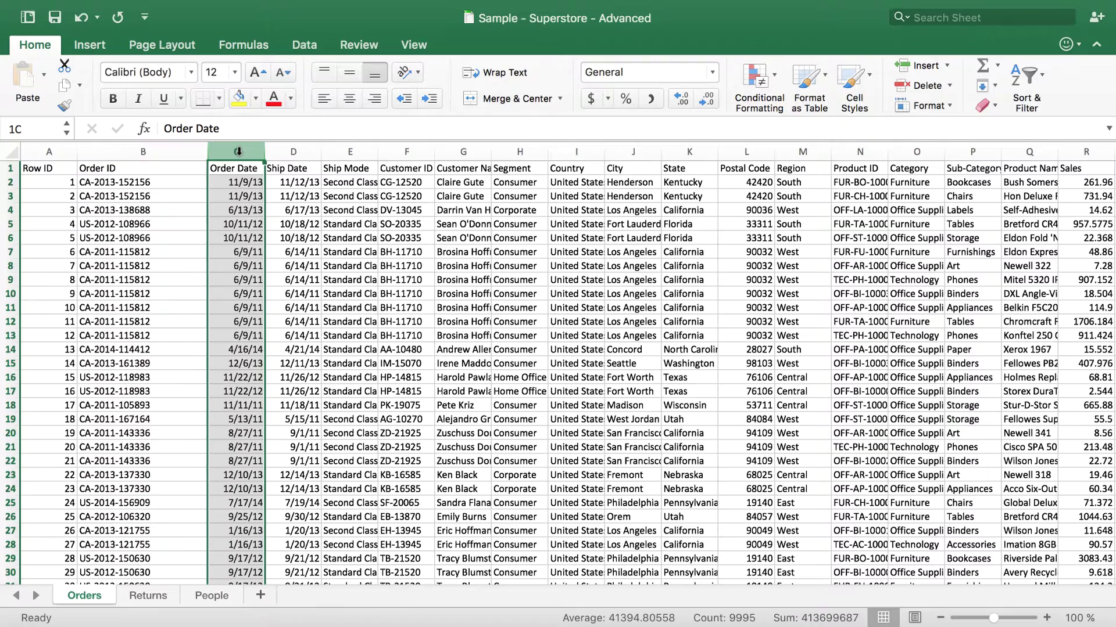
right_click(238, 151)
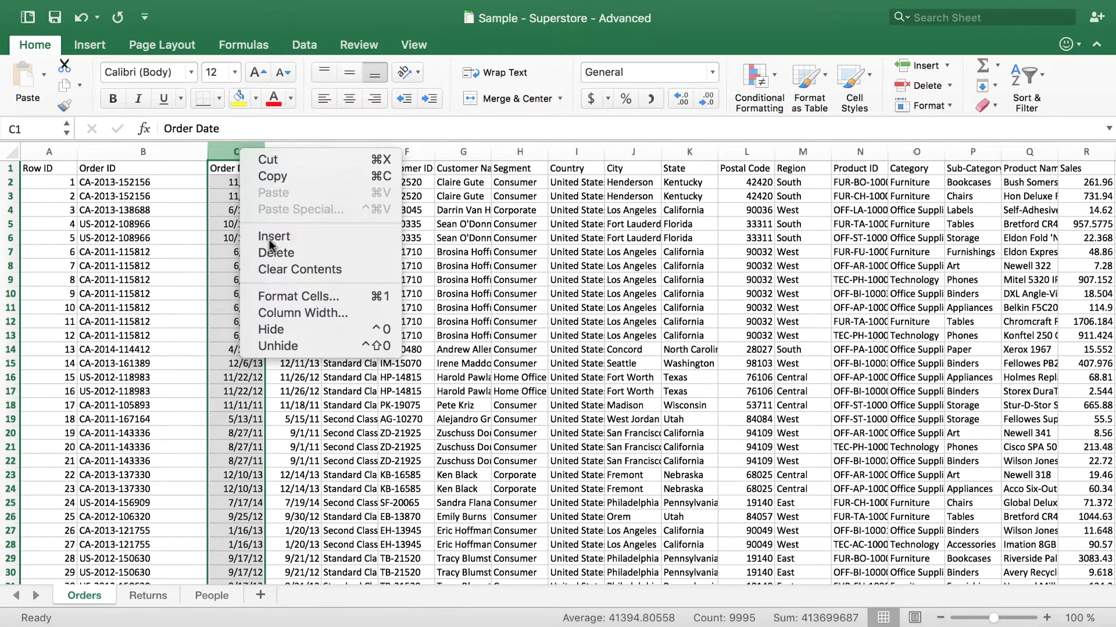
click(269, 239)
Head the new column 'Returned' and enter =VLOOKUP(B2,Returns!B:B,1,0) in C2.
click(226, 170)
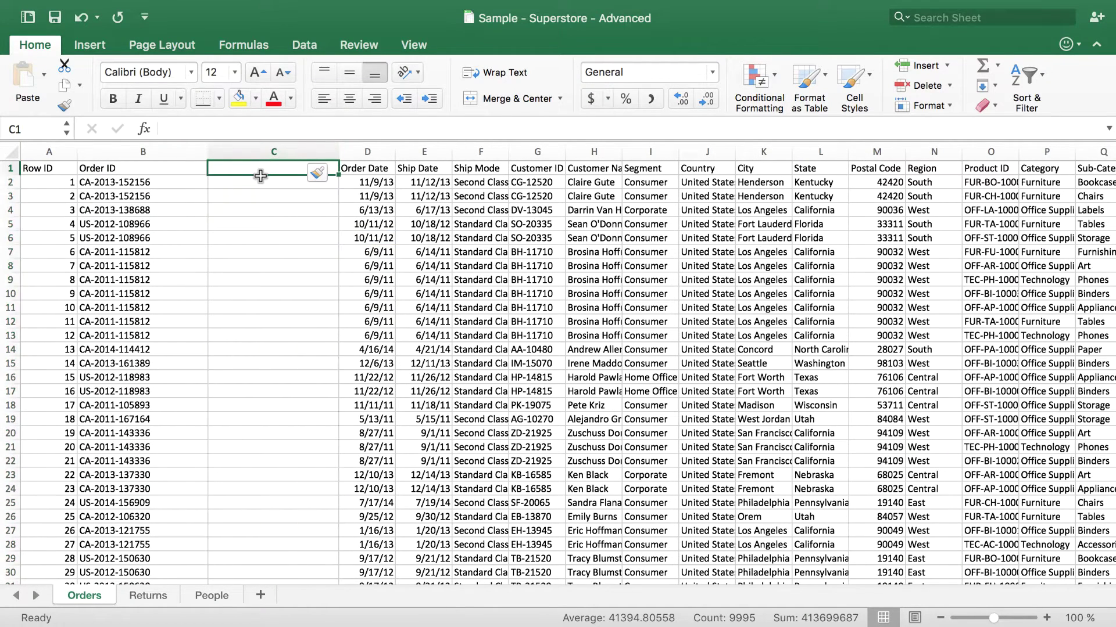
text(Returned)
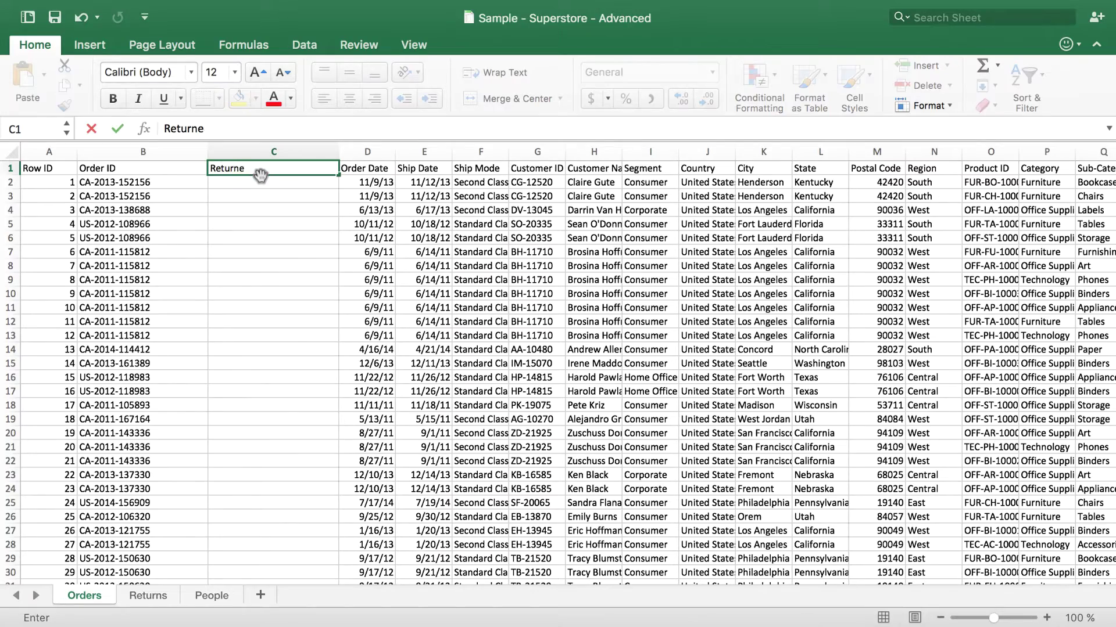
key(Return)
text(=vl)
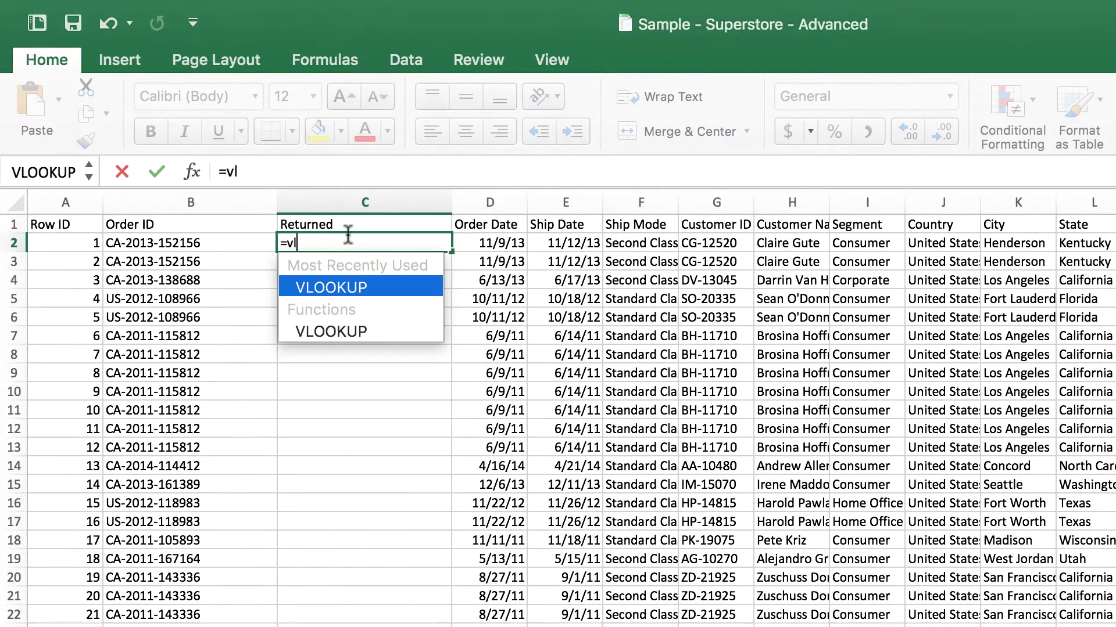
key(Tab)
key(Left)
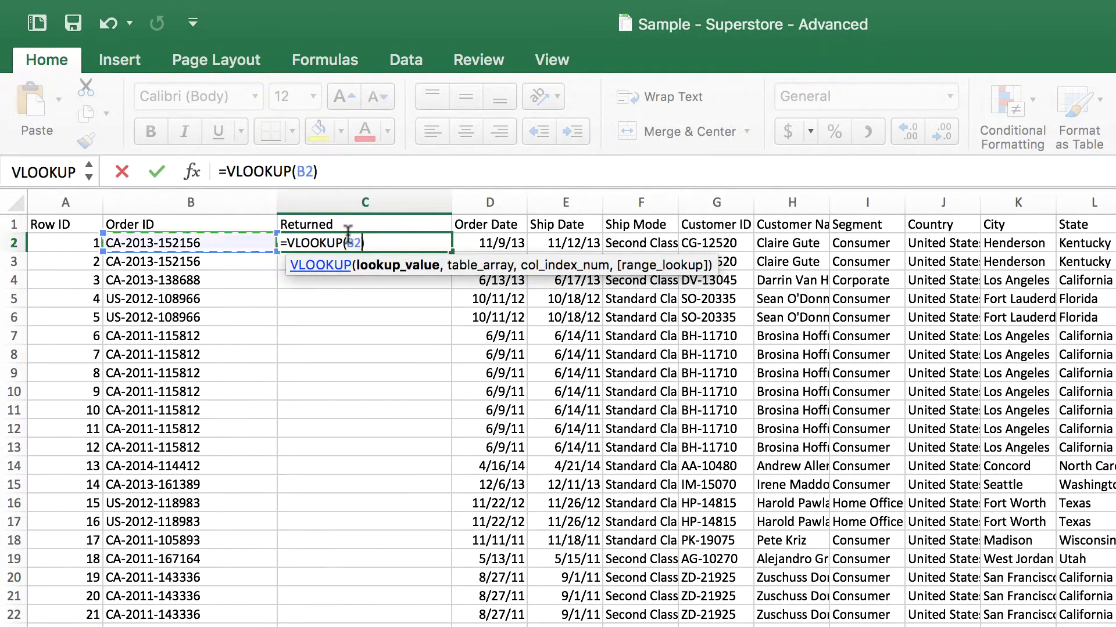
text(,)
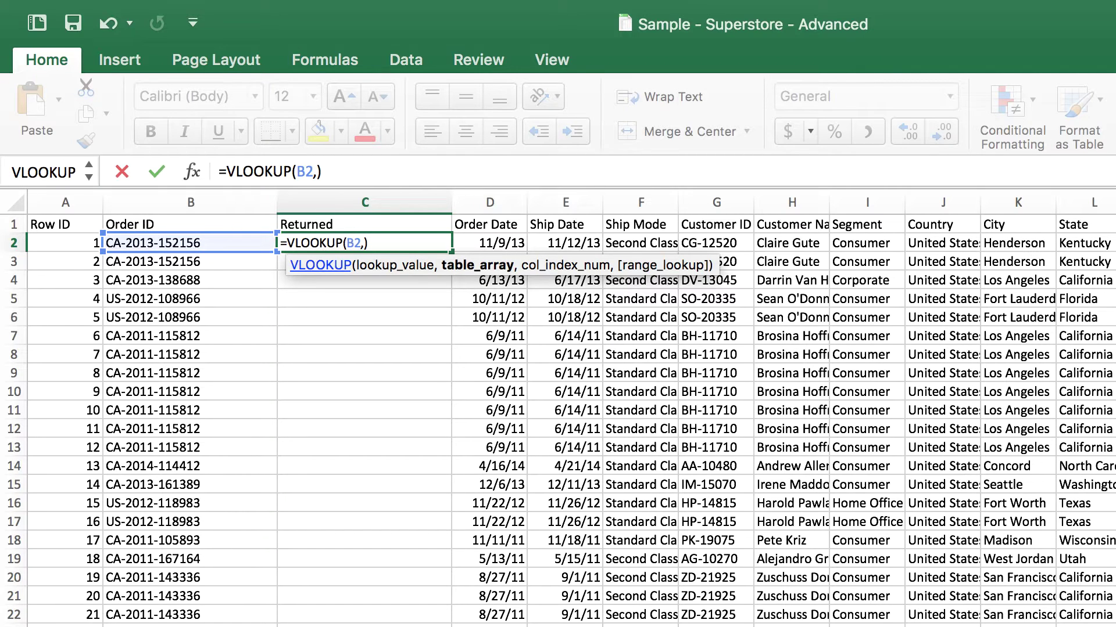
key(ctrl+Page_Down)
click(150, 204)
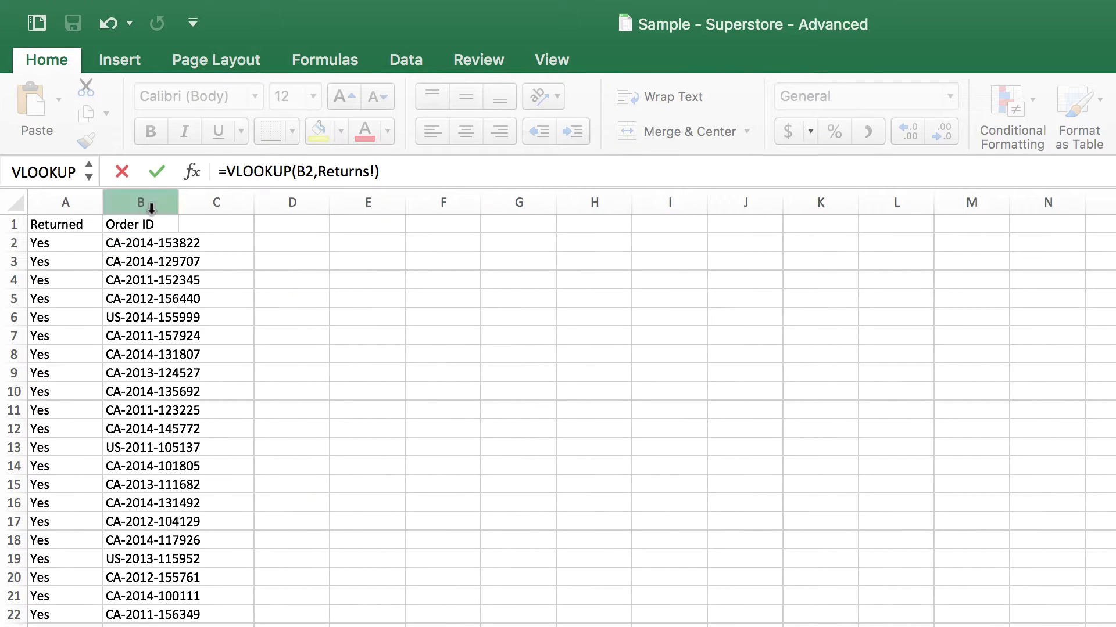
text(,1)
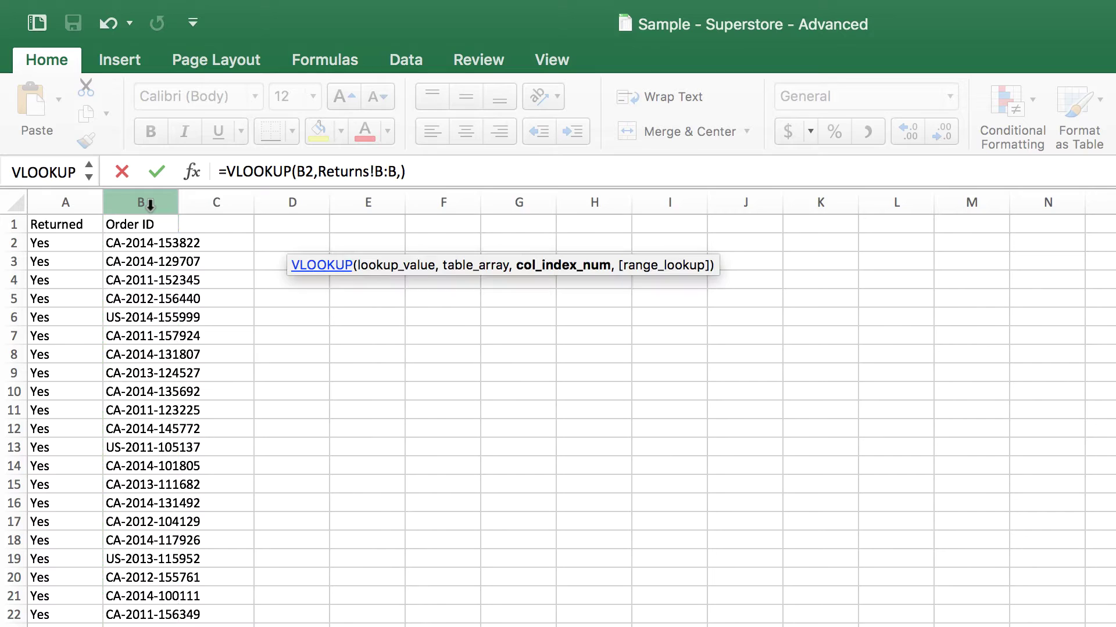
text(,)
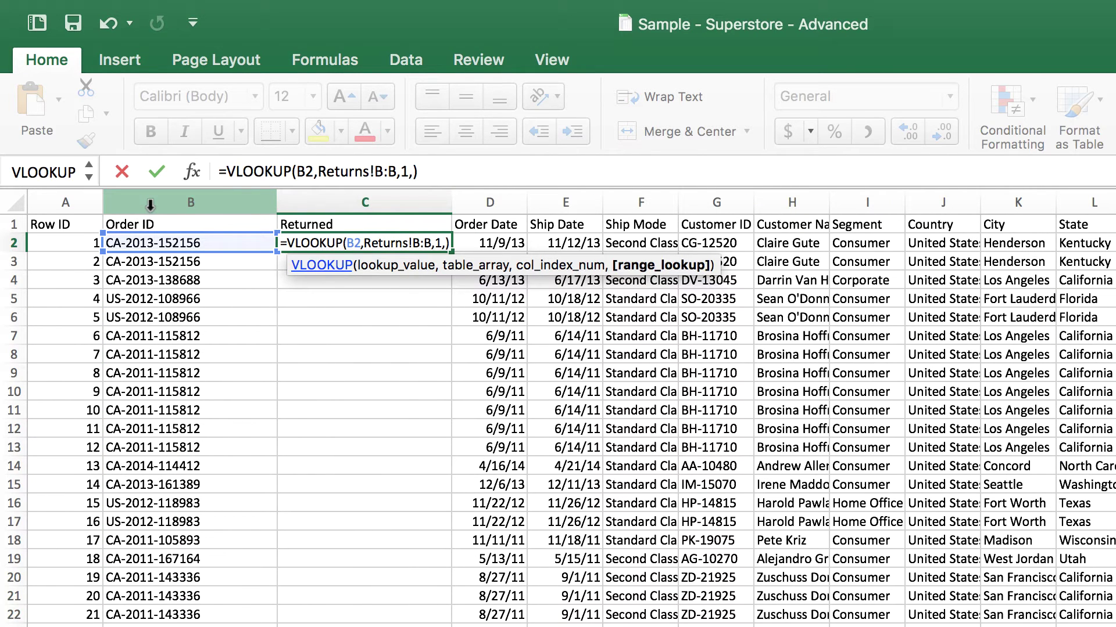
text(0)
key(Return)
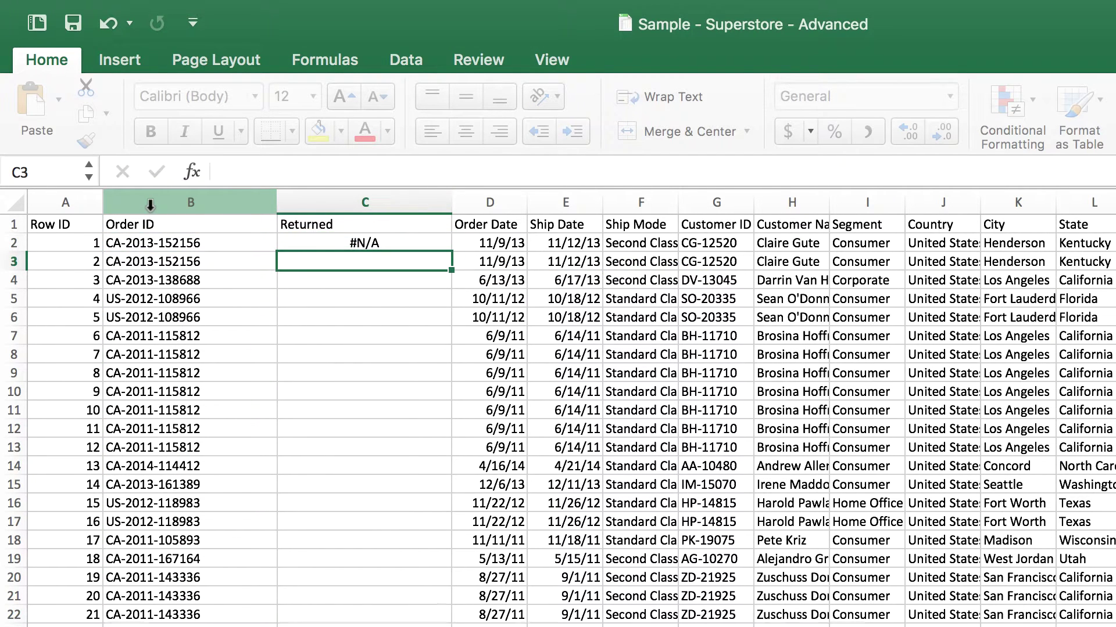
Fill the VLOOKUP down the Returned column and select the matched cells C20:C22.
key(Up)
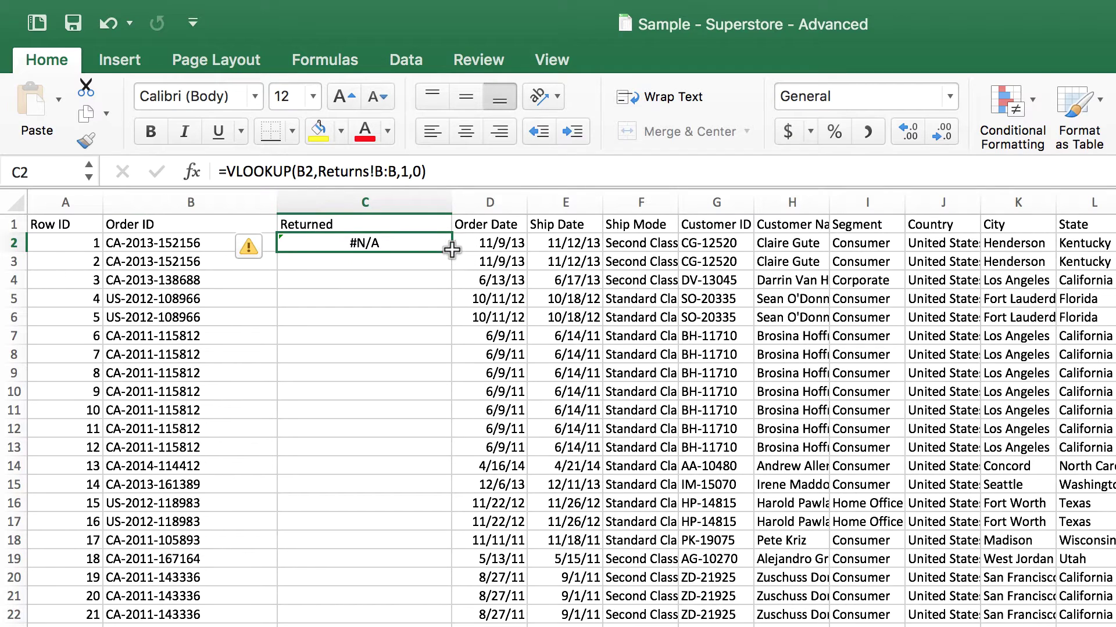
double_click(452, 250)
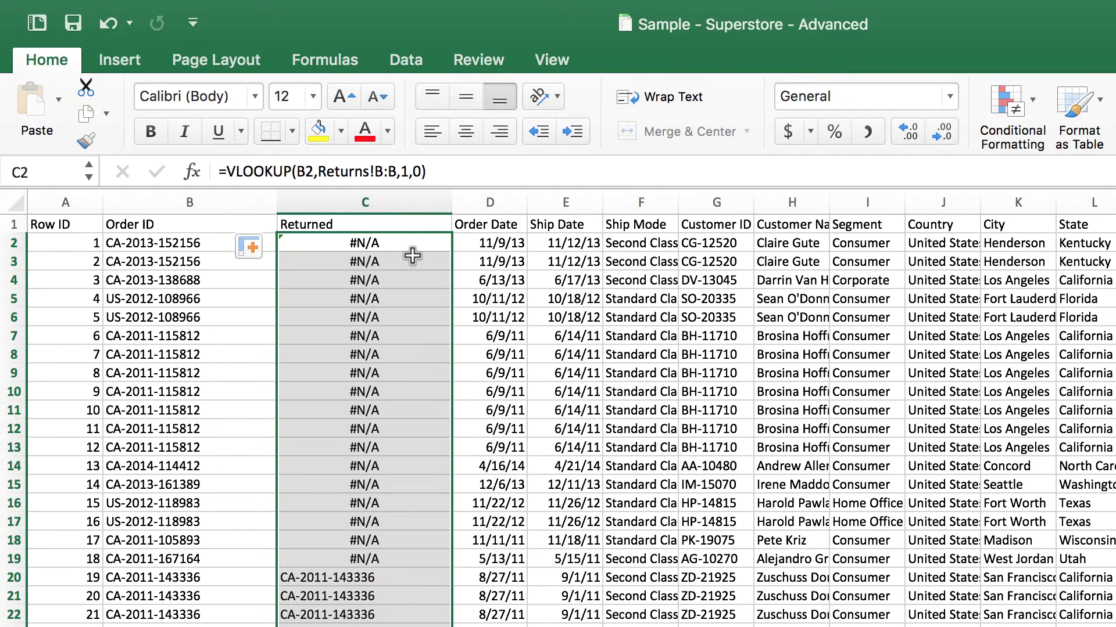
click(400, 293)
click(331, 577)
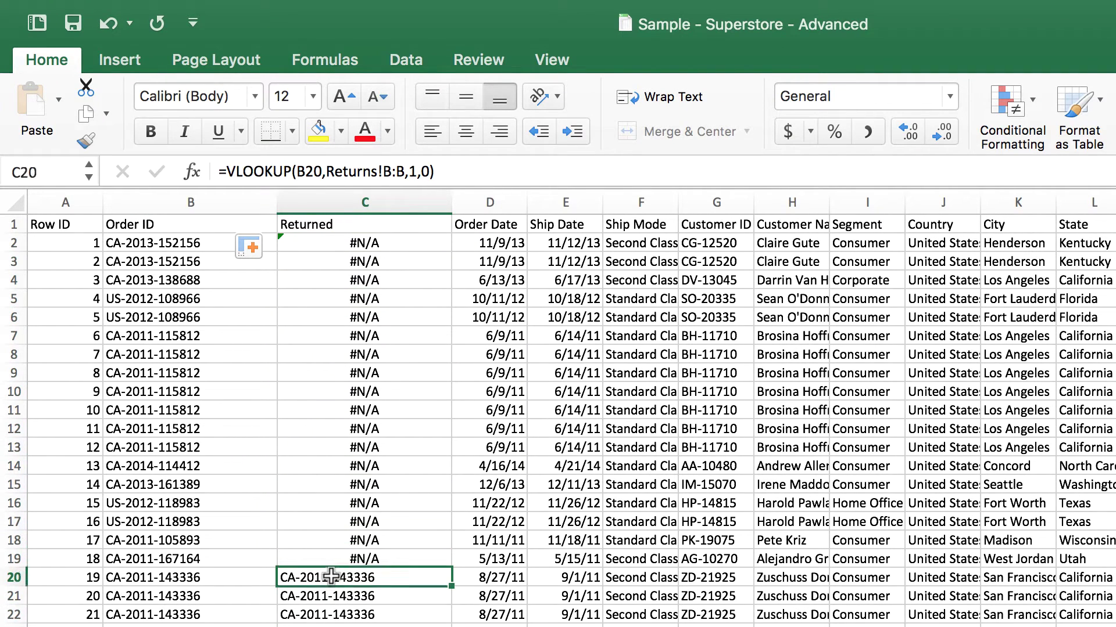
key(shift+Down)
key(shift+Down)
key(shift+Down)
key(Up)
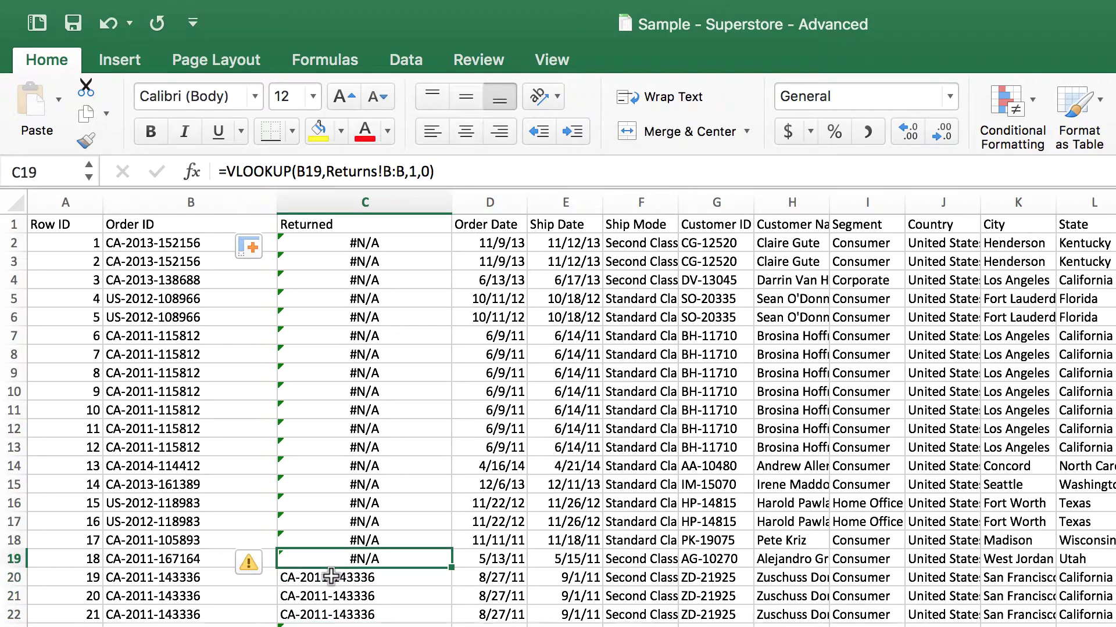
click(332, 578)
key(shift+Down)
key(shift+Down)
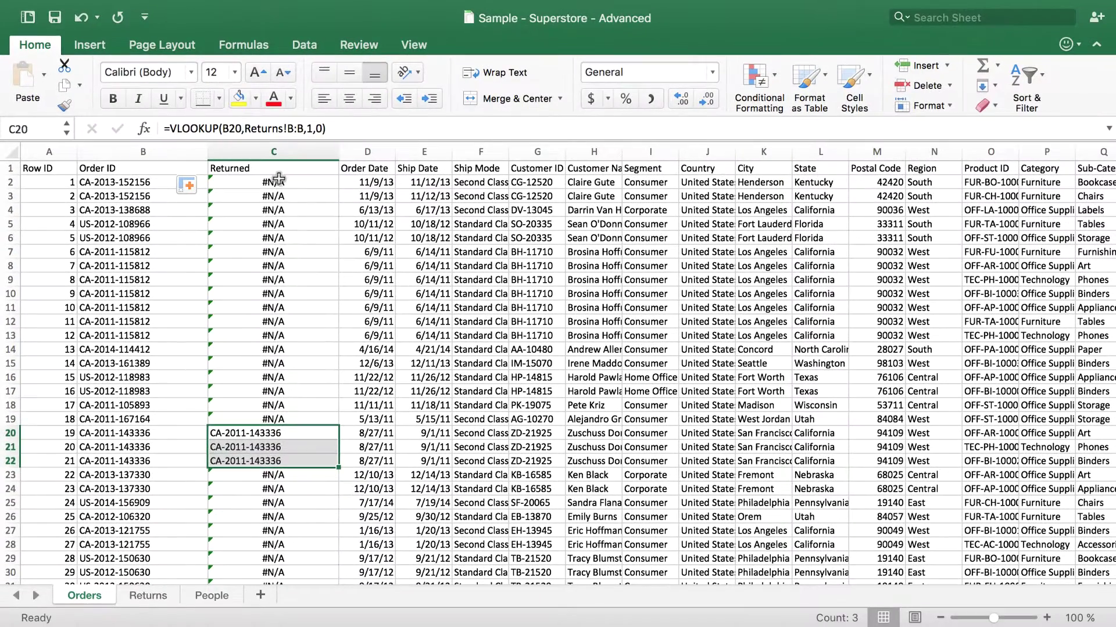
Select C2 and put its VLOOKUP formula into edit mode in the formula bar.
click(279, 180)
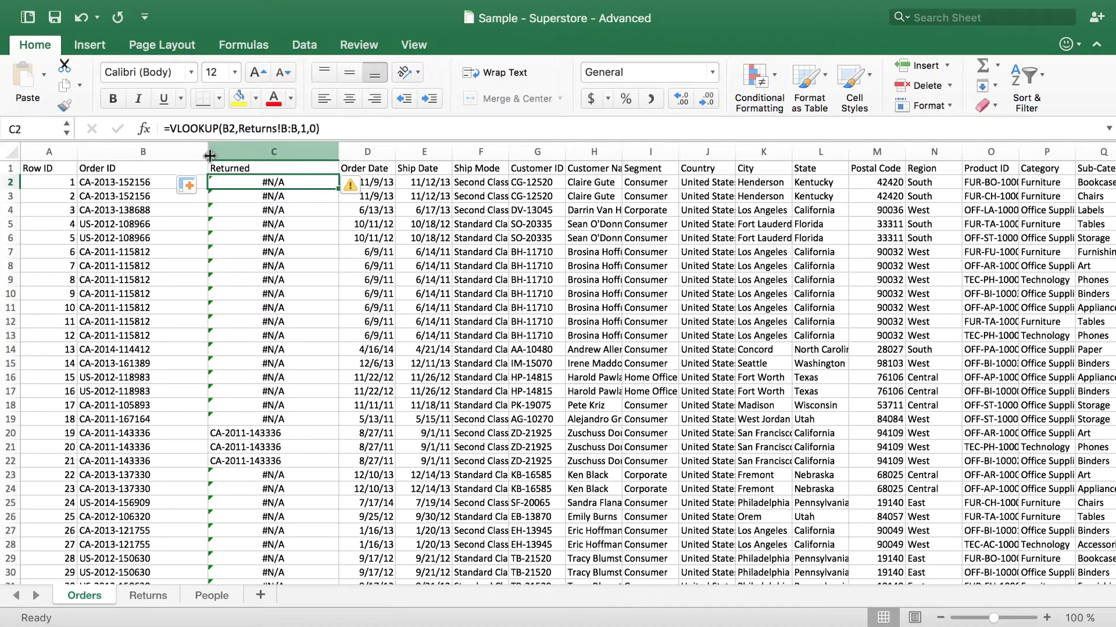
click(175, 129)
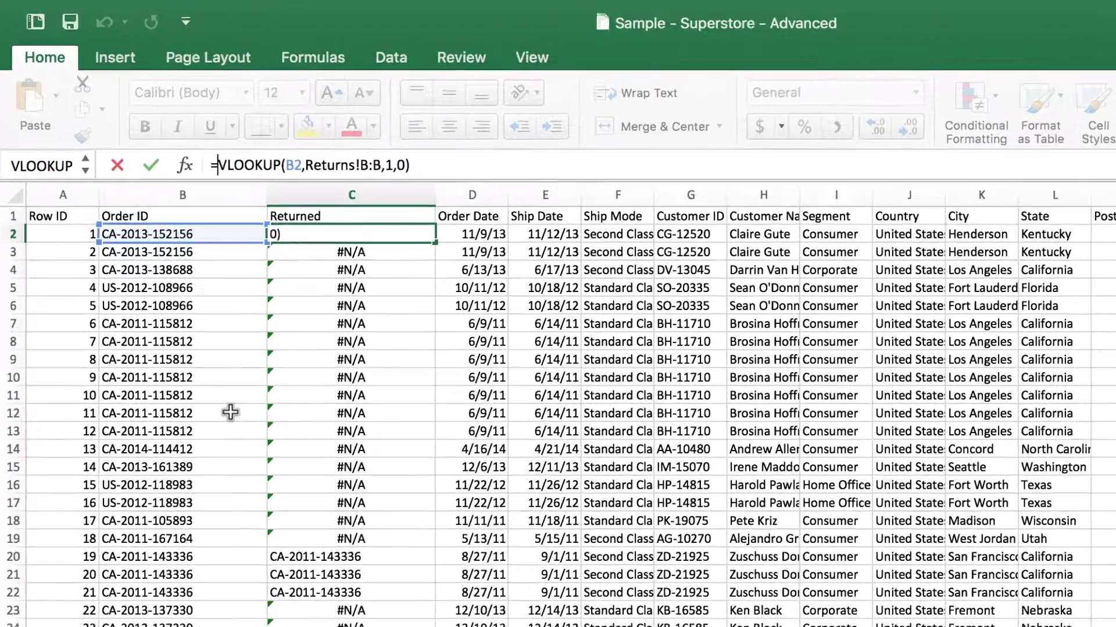
Change C2 to =IF(ISERROR(VLOOKUP(B2,Returns!B:B,1,0)),0,1) so it shows 0.
key(shift+alt+Right)
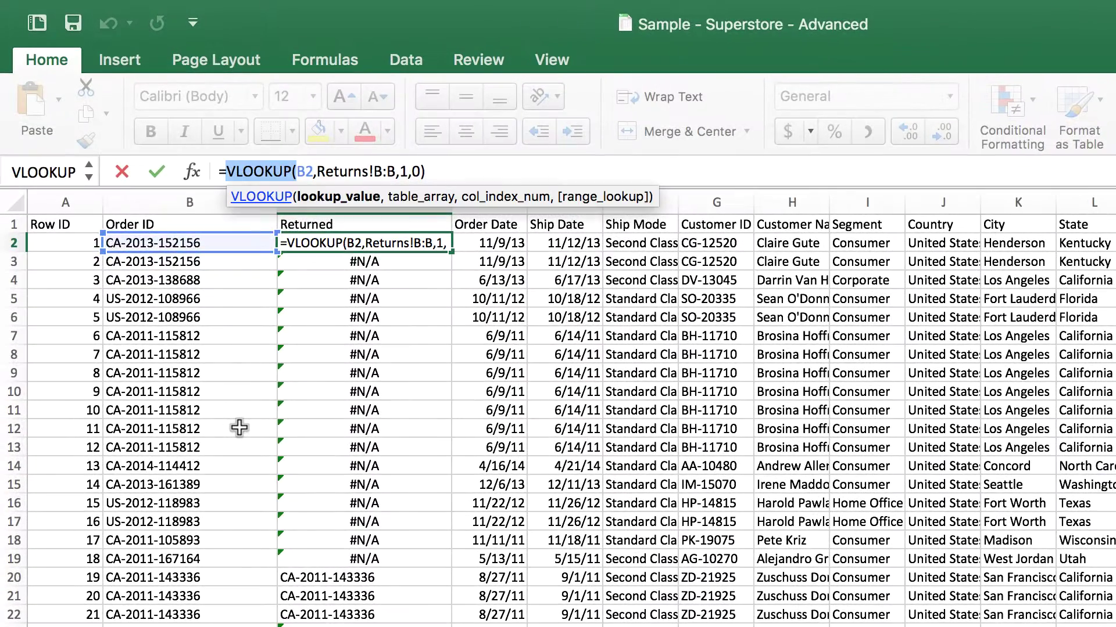
key(shift+End)
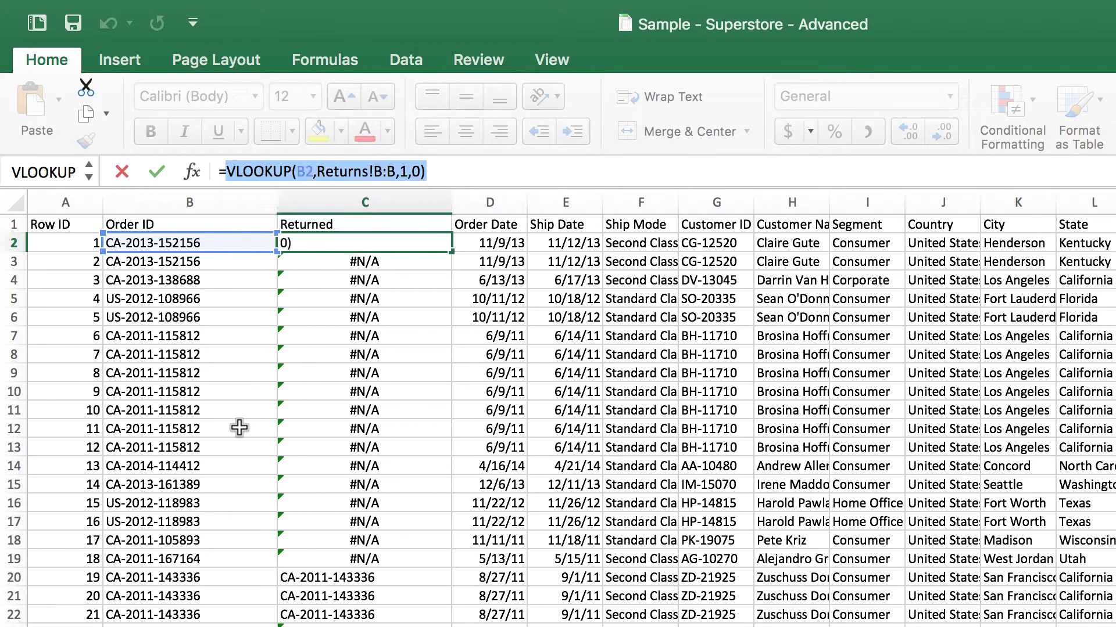
key(Escape)
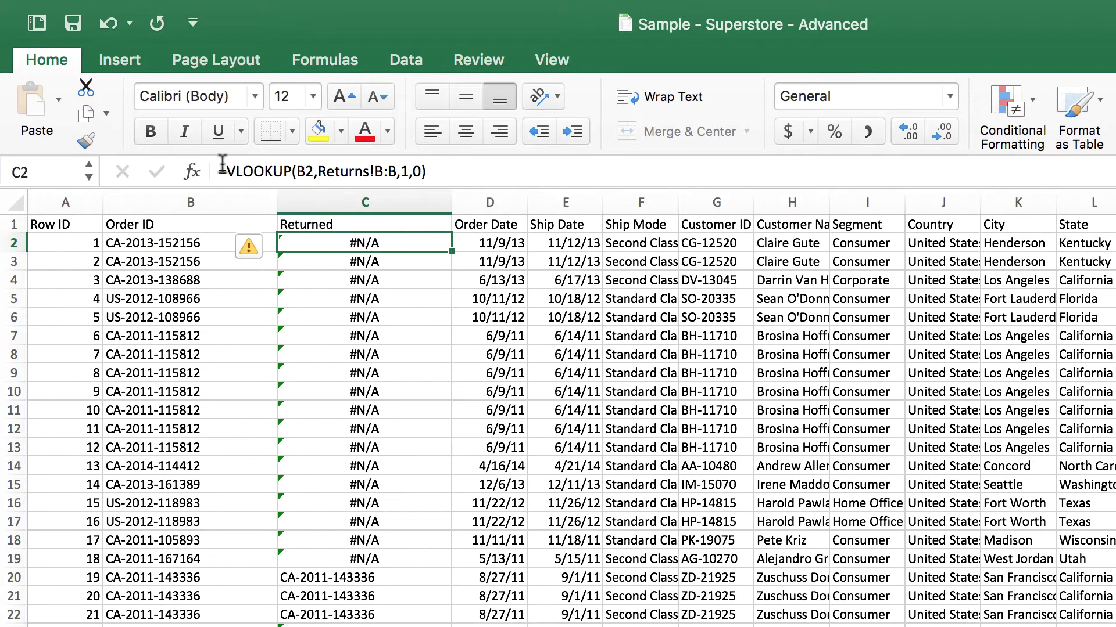
click(219, 171)
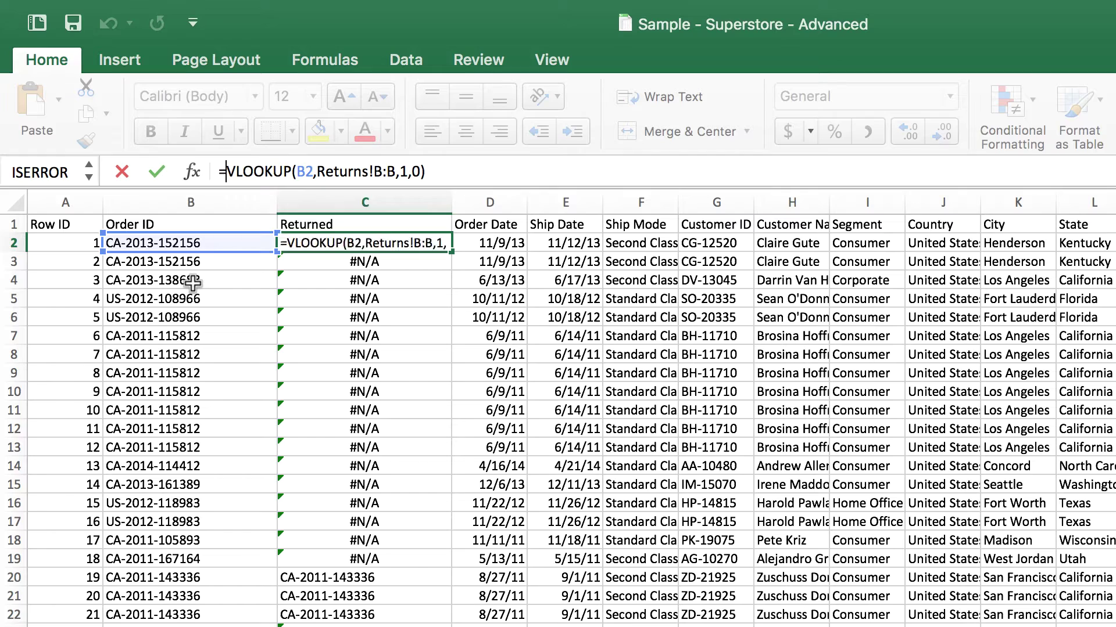
text(if)
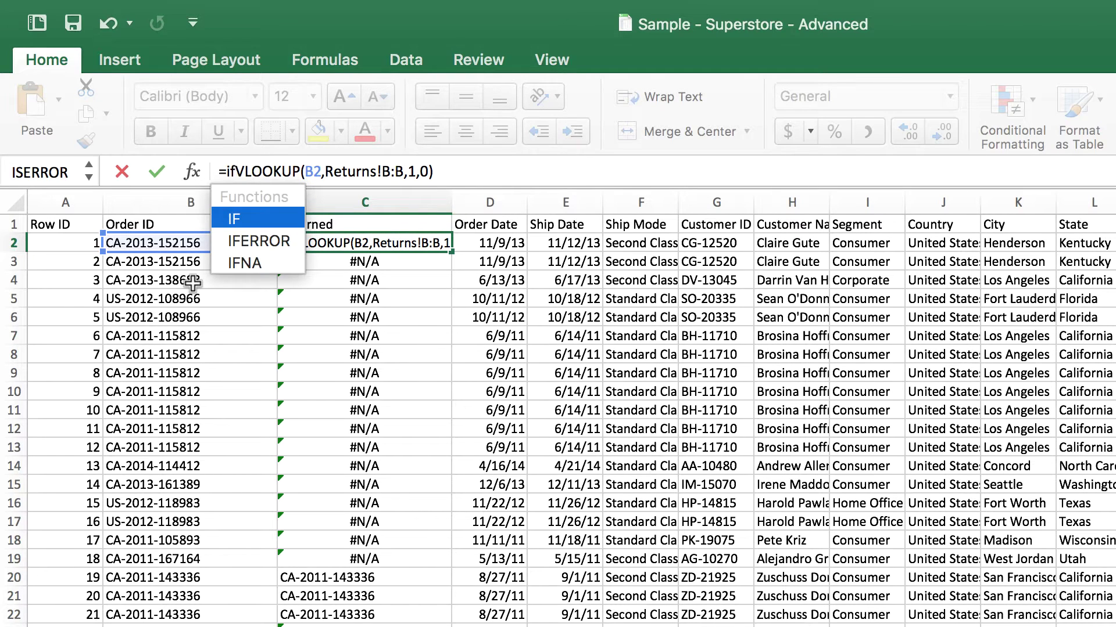
text(()
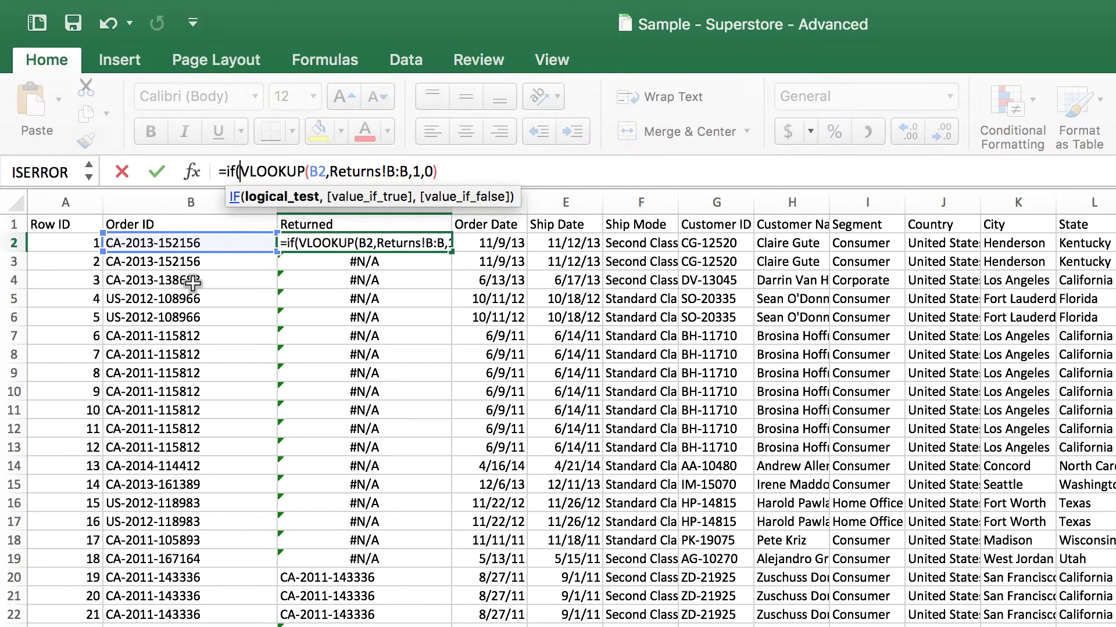
text(iserror()
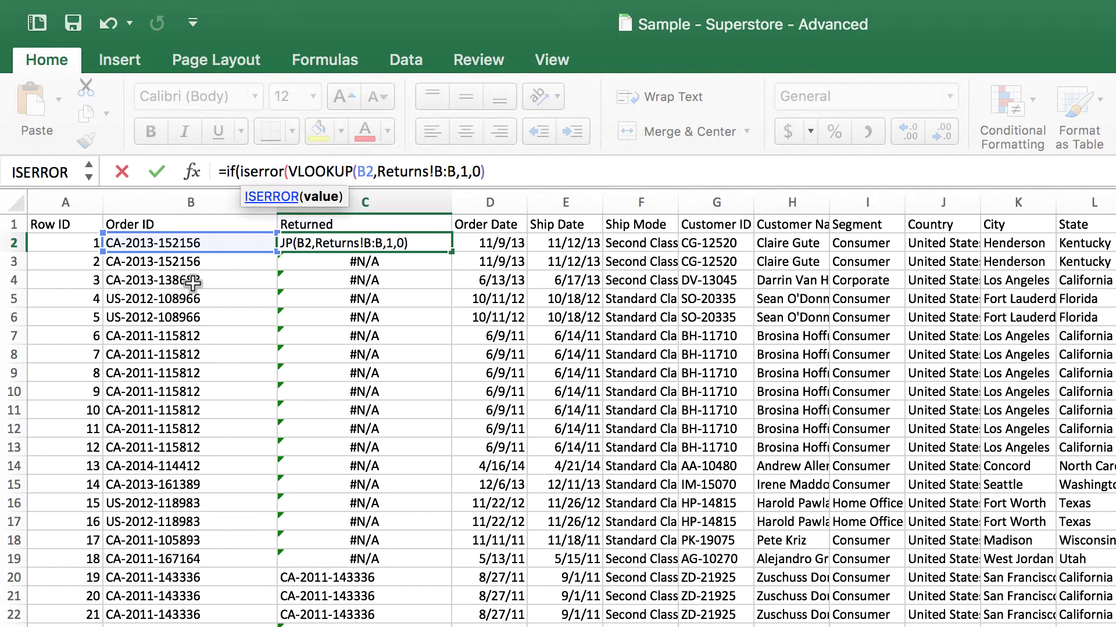
text())
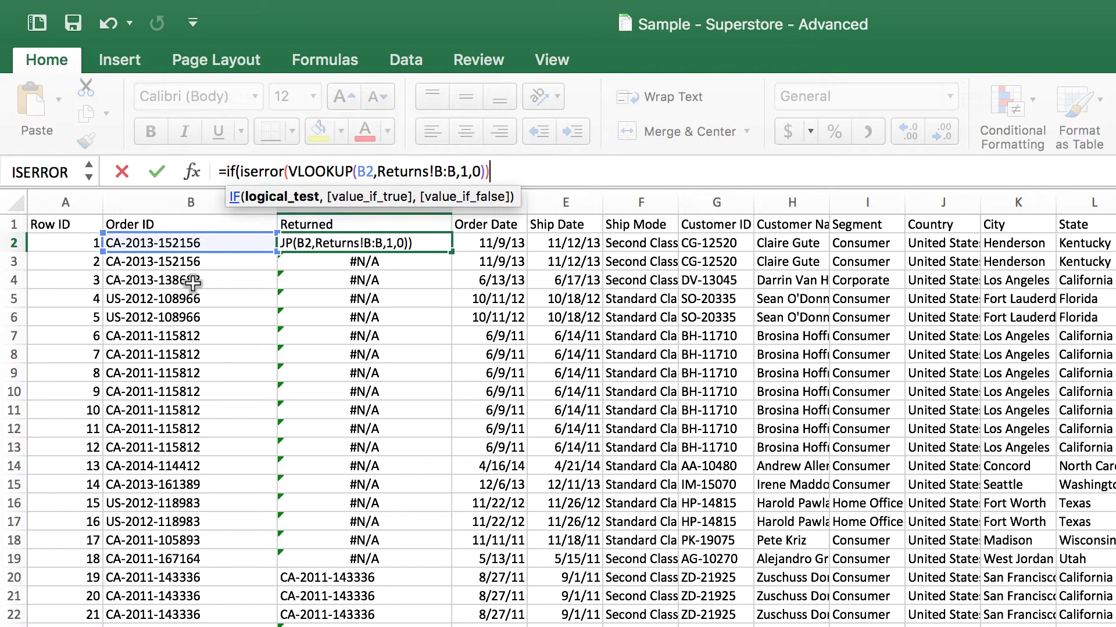
text(,)
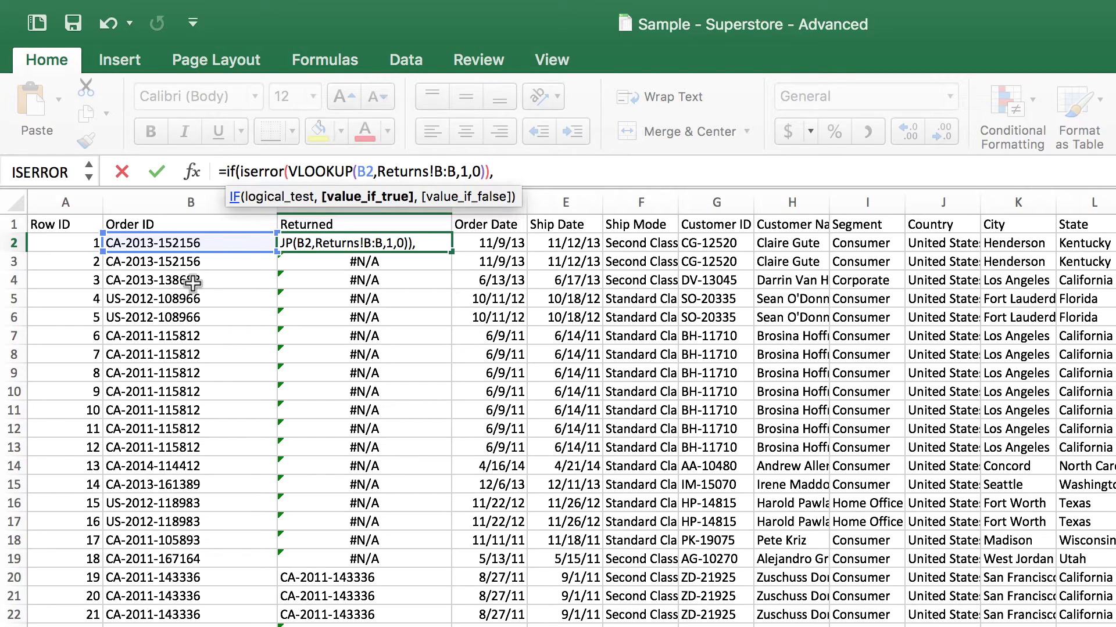
text(0,)
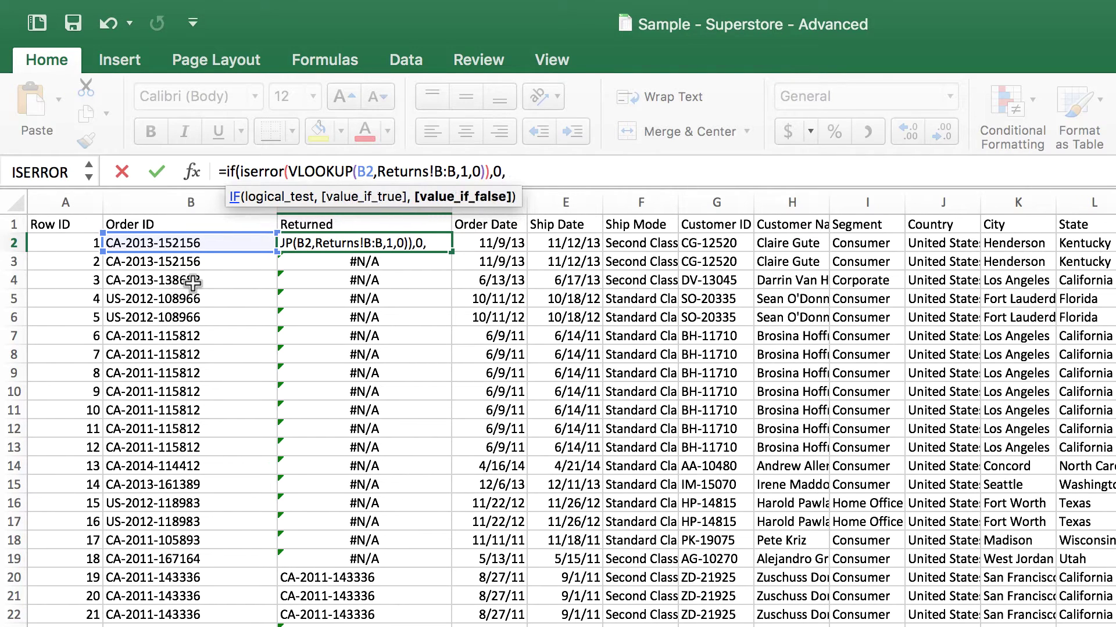
text(1))
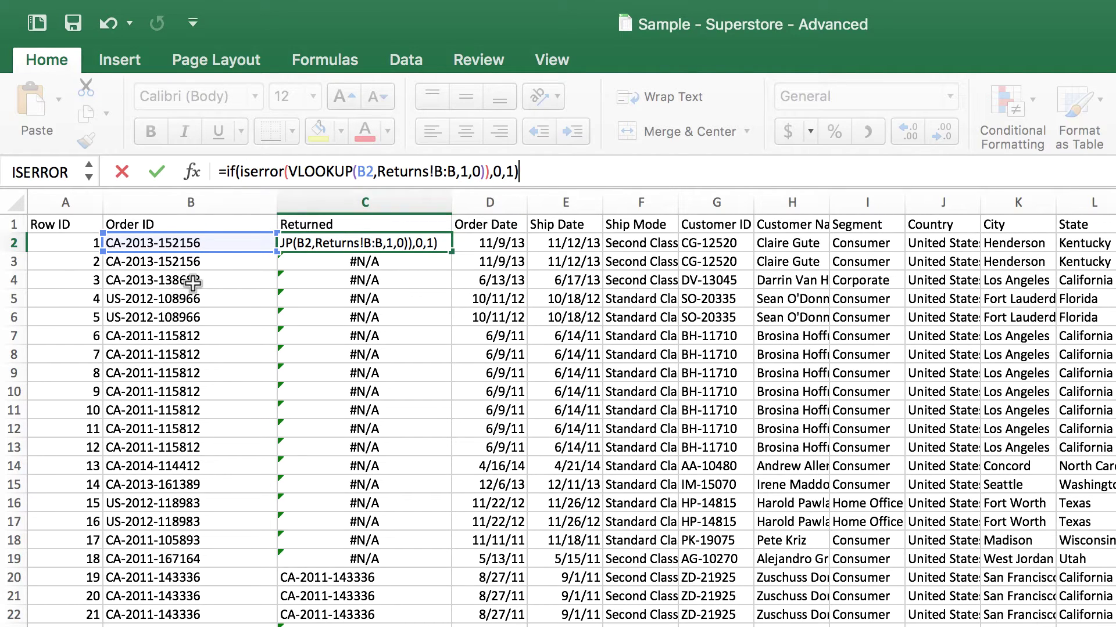
key(Return)
key(Up)
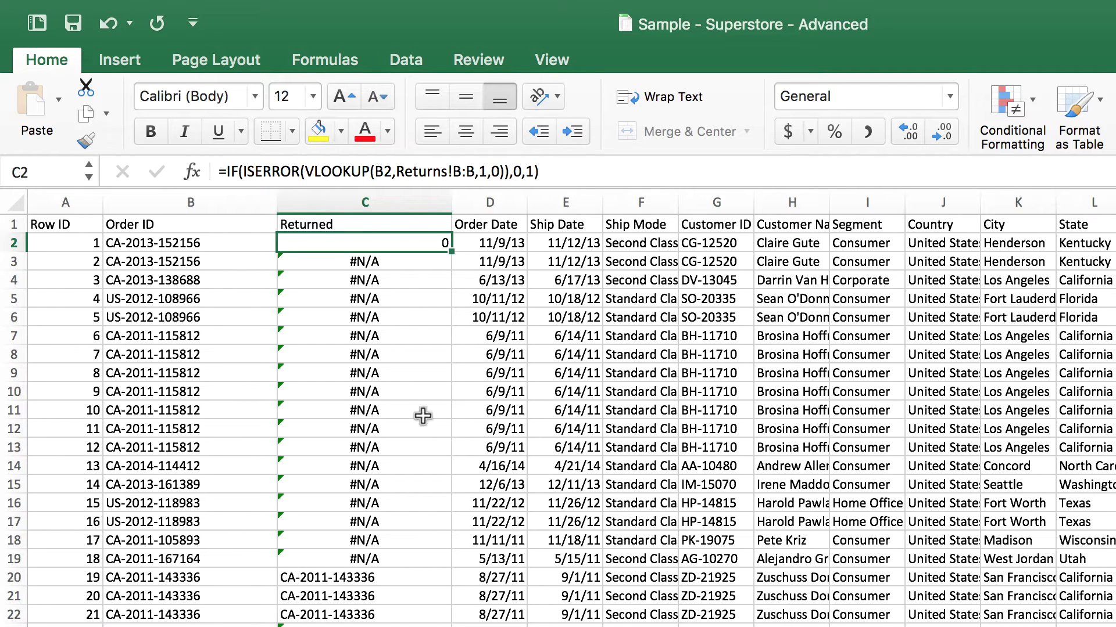
Fill the IF/ISERROR formula down column C, confirm C20:C22 show 1, then select column C.
double_click(451, 252)
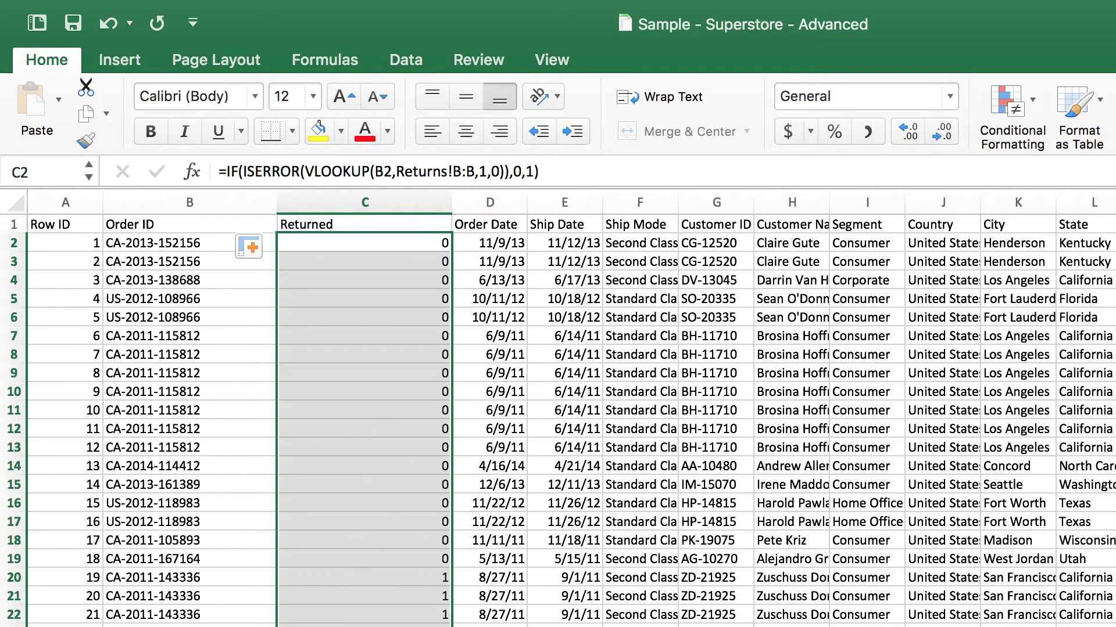
click(374, 590)
drag(386, 575, 379, 619)
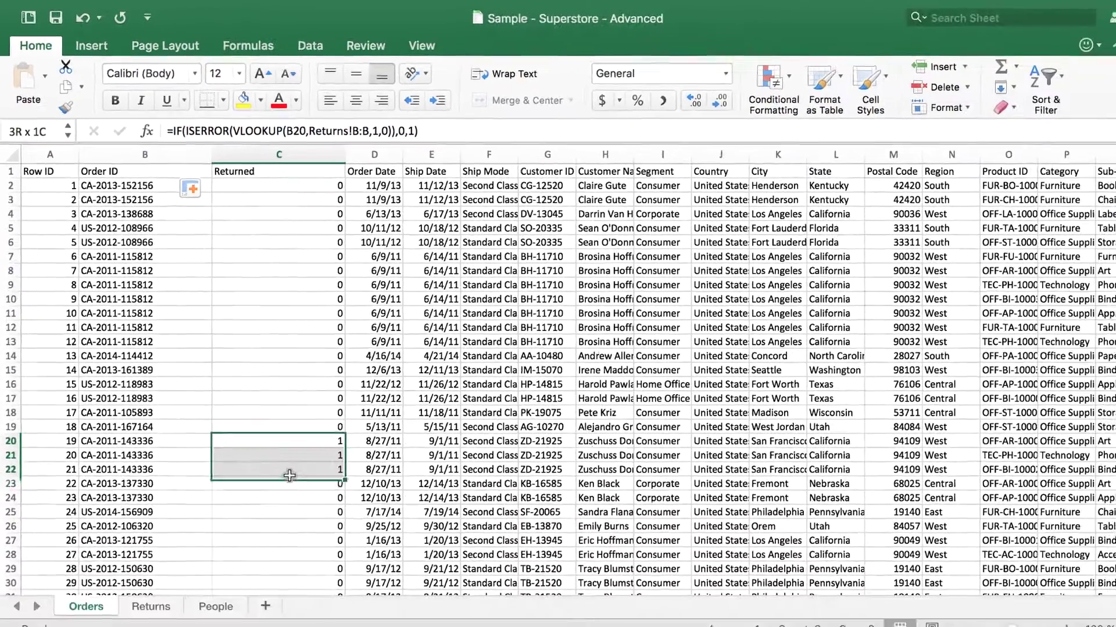
drag(289, 475, 290, 475)
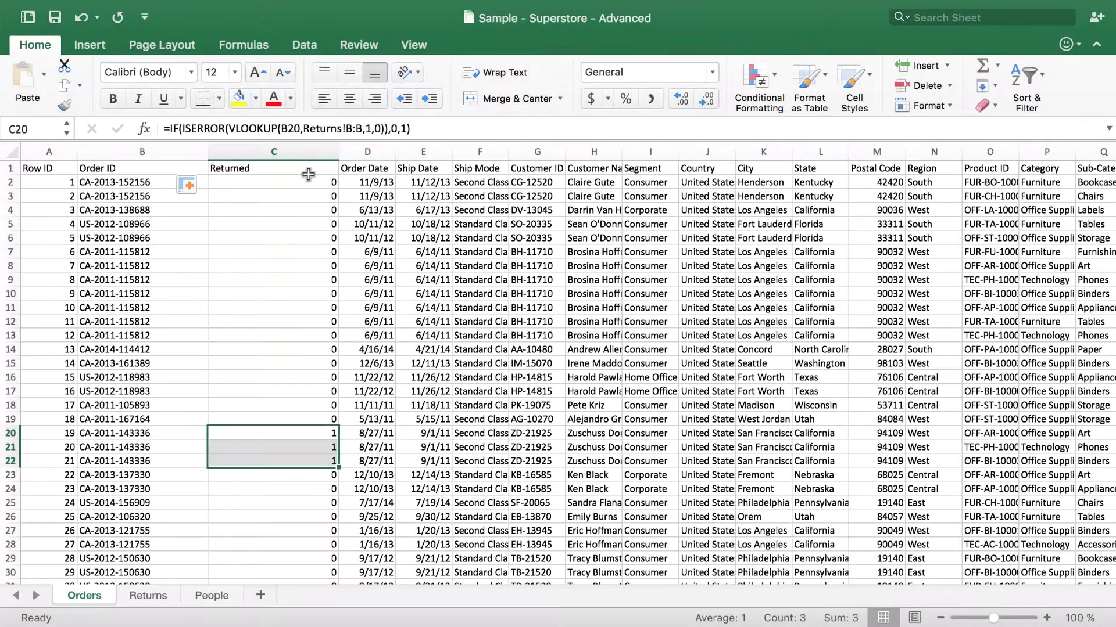
click(297, 182)
click(285, 151)
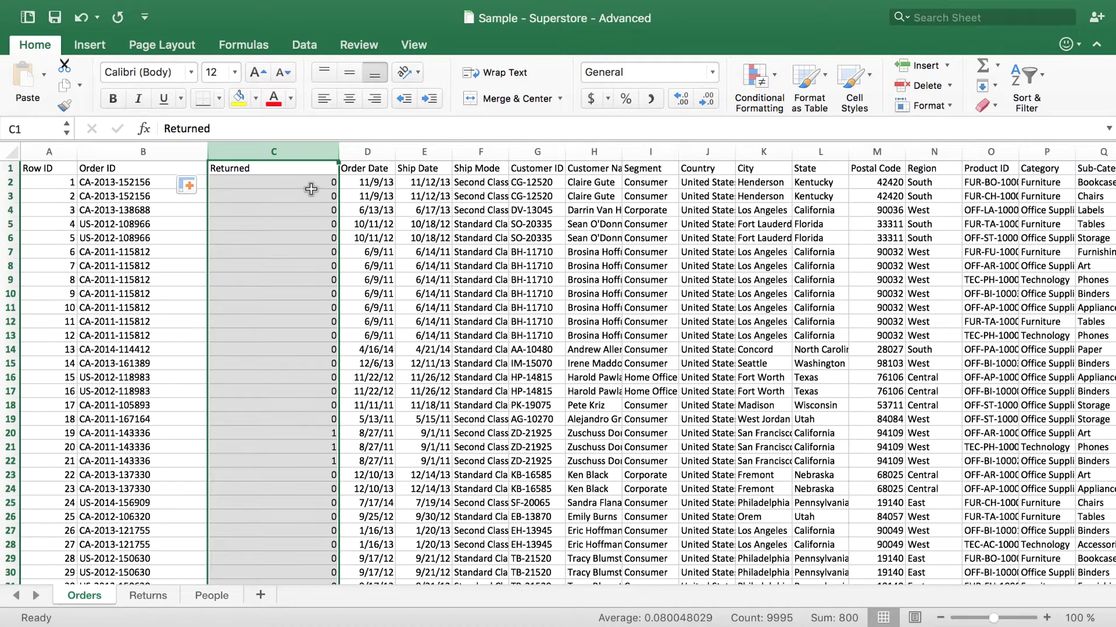
Autofit column C to its Returned heading, widen it slightly to about 9.67, then check C3.
double_click(339, 155)
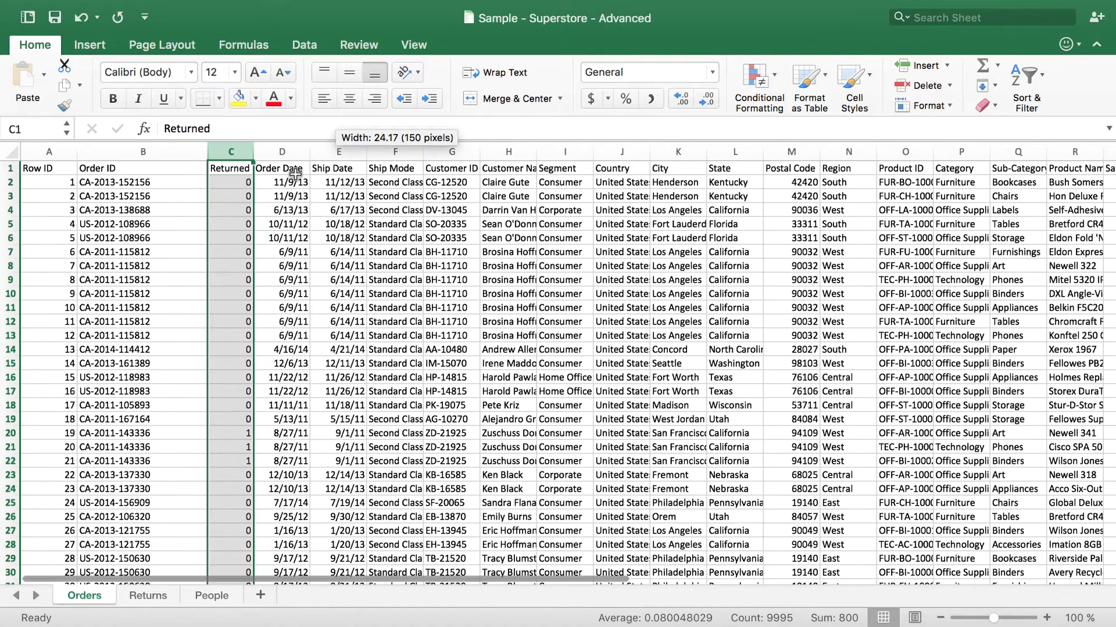
drag(254, 156, 263, 155)
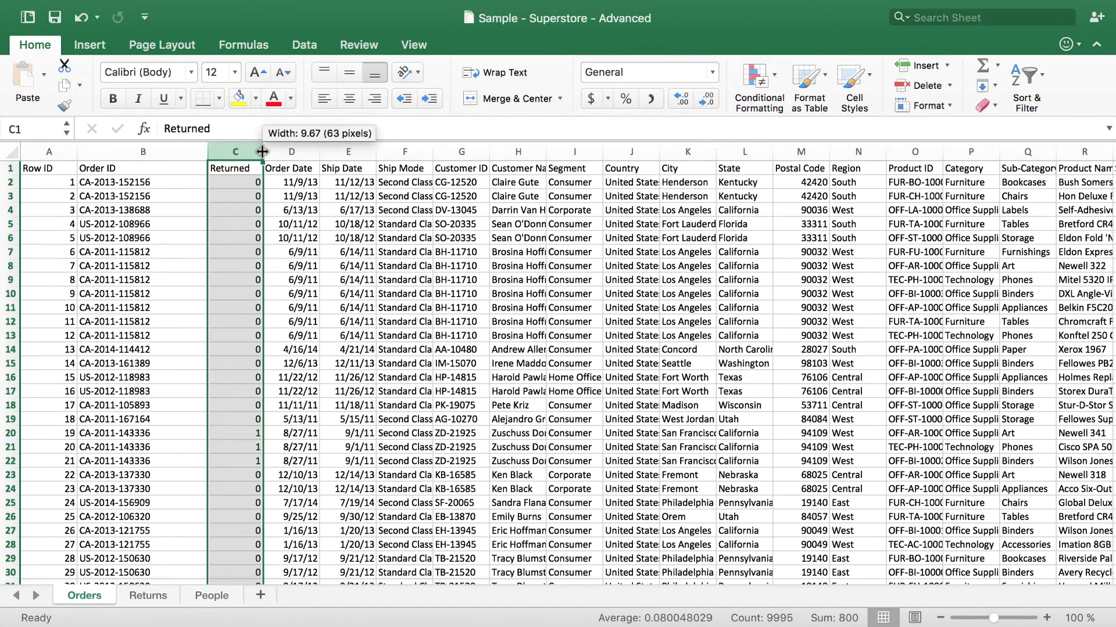
click(236, 190)
click(235, 190)
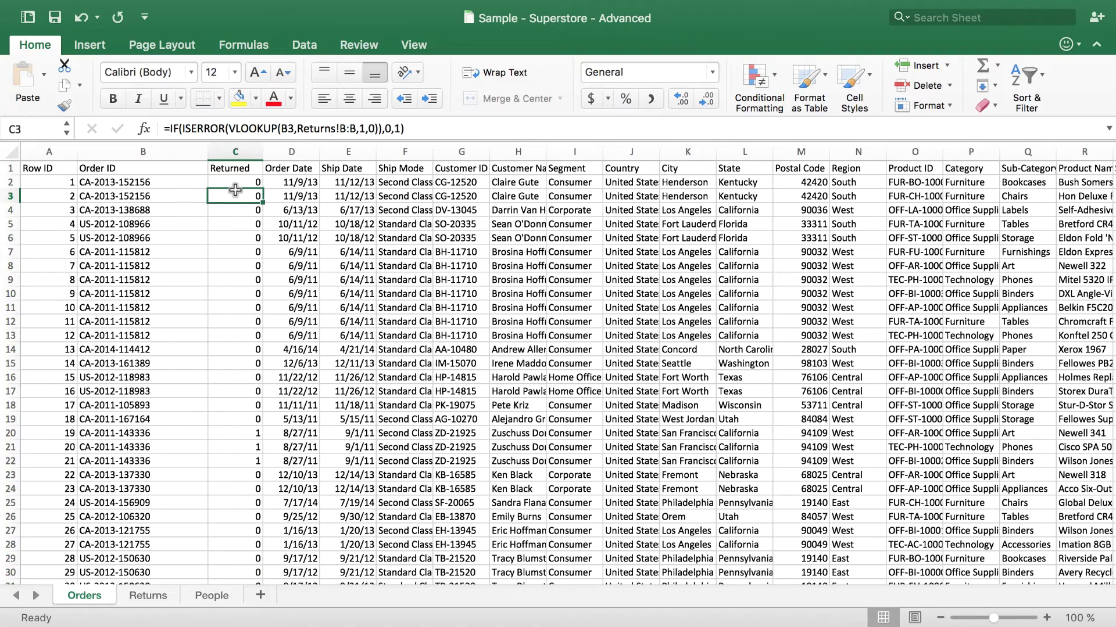